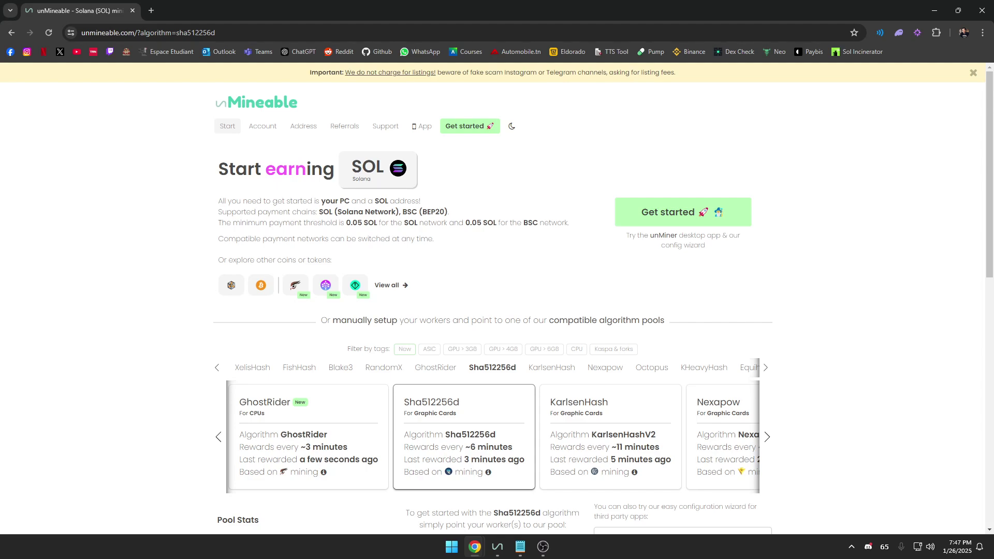
Step: Search 'solana' in the unMineable coin picker, select Solana, and go to the unMiner download page
click(269, 103)
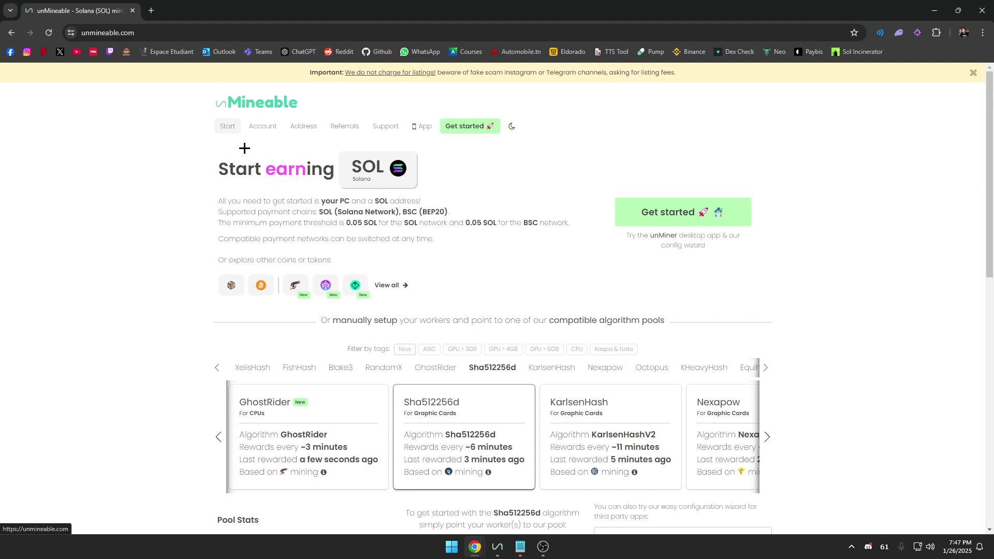
click(134, 32)
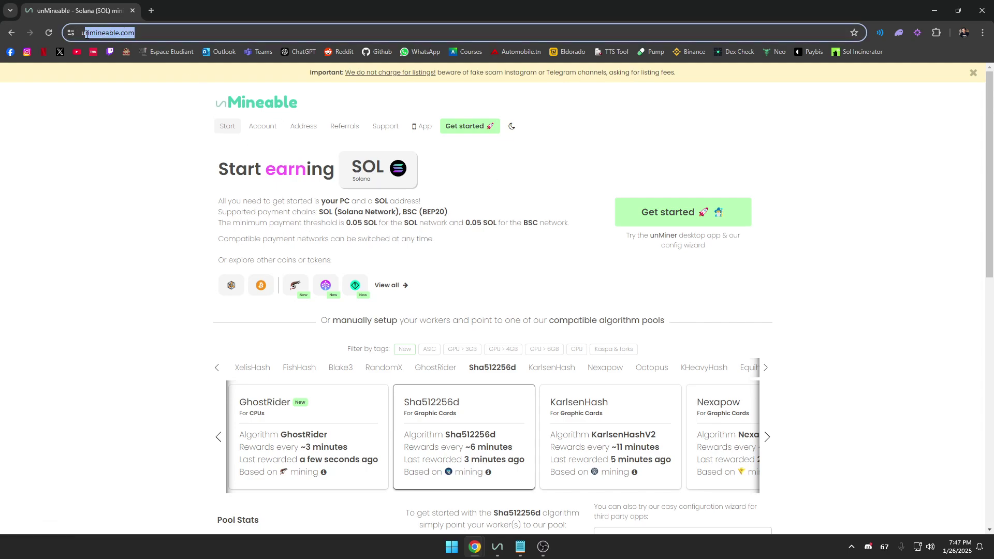
click(161, 132)
click(378, 171)
click(390, 124)
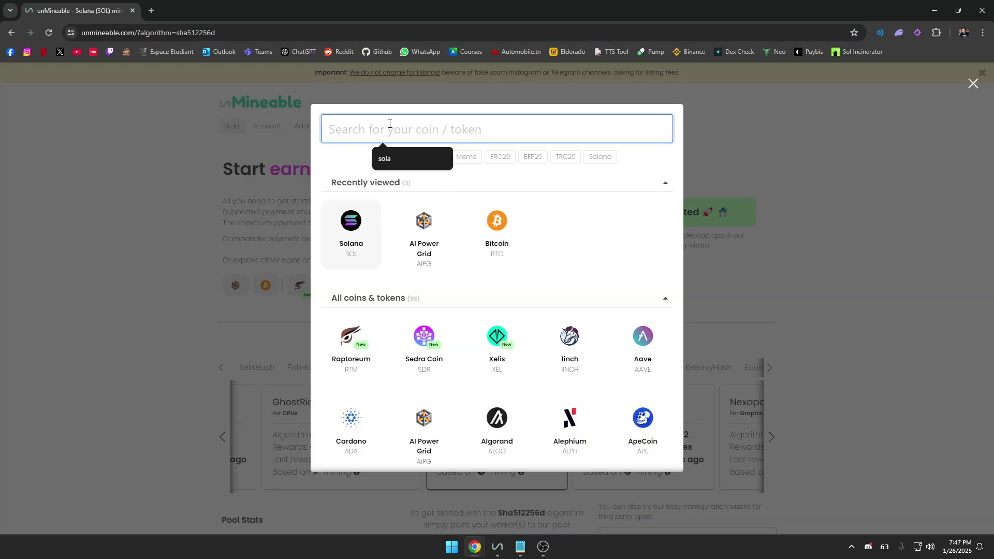
text(solana)
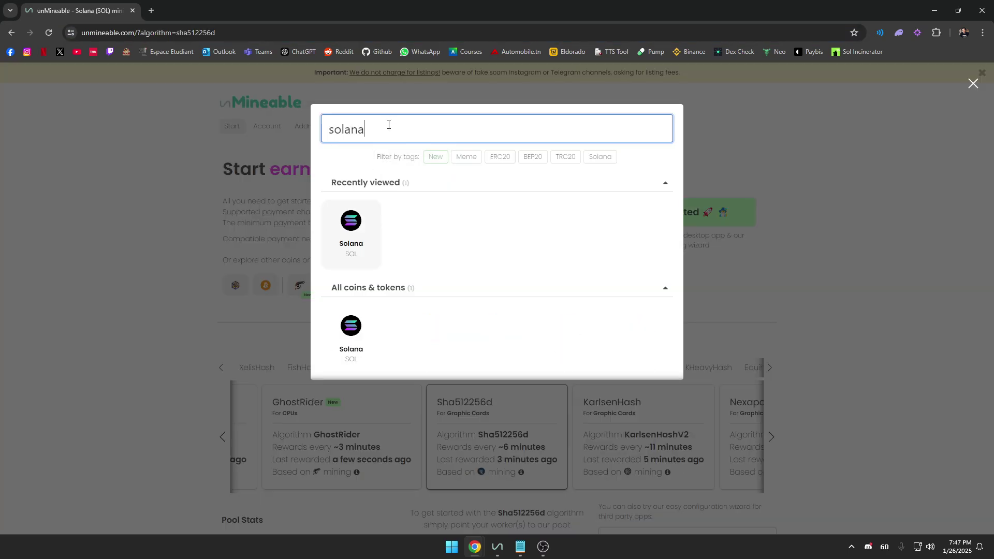
click(343, 208)
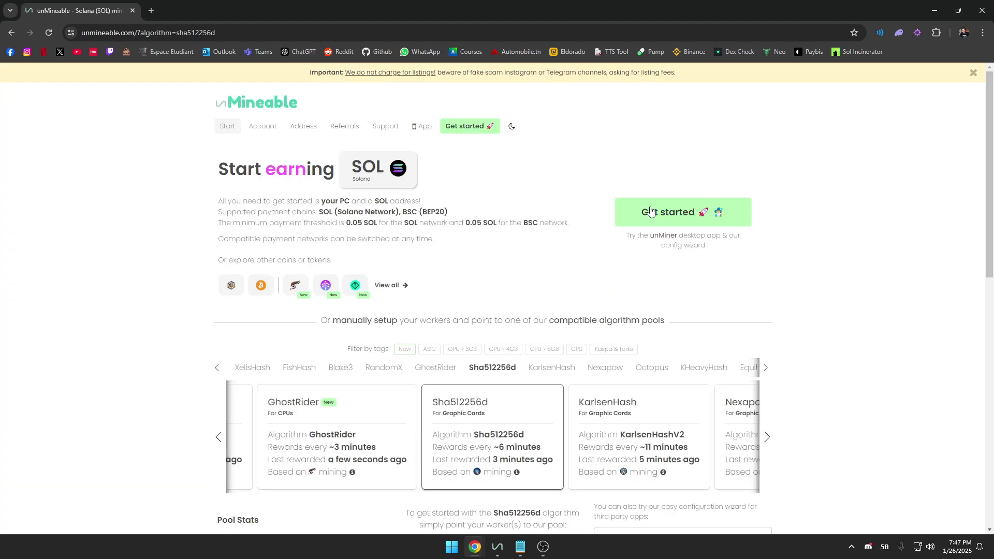
click(656, 221)
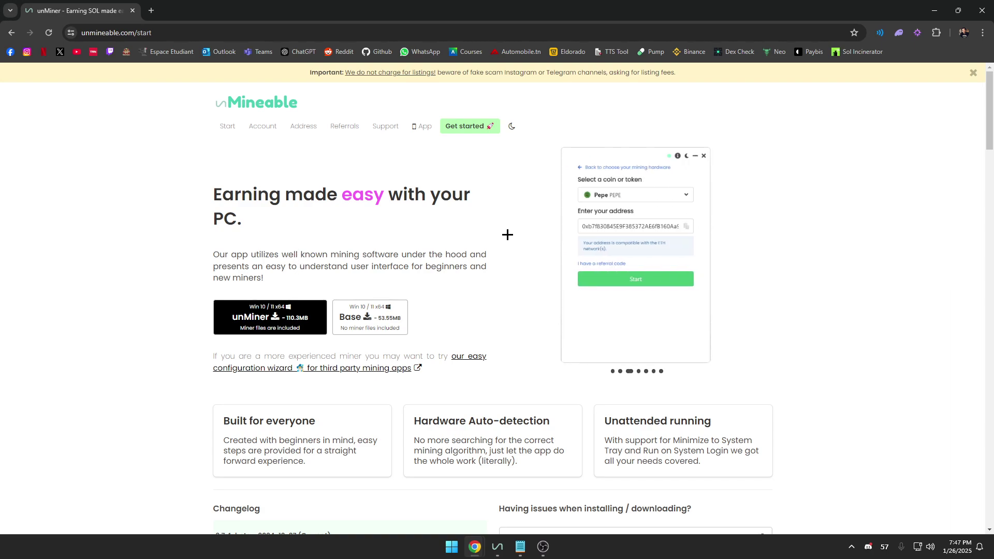
Step: Download the unMiner installer past the malware block, choosing to keep the unverified file
click(294, 317)
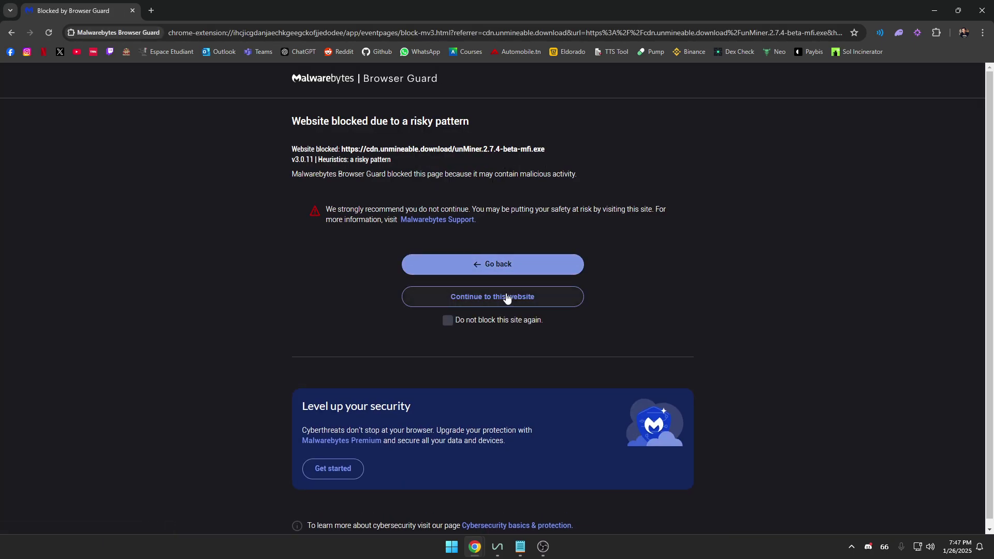
click(481, 265)
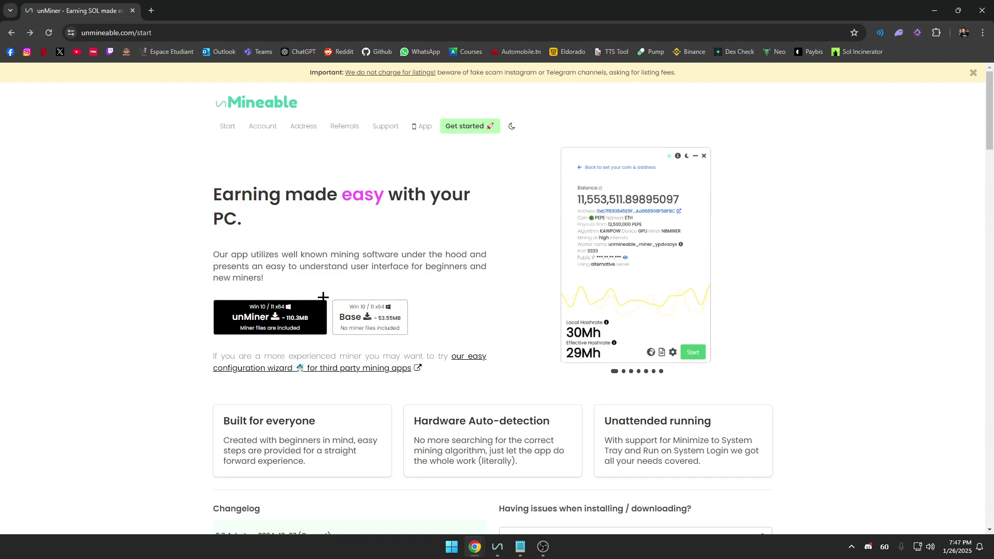
click(285, 325)
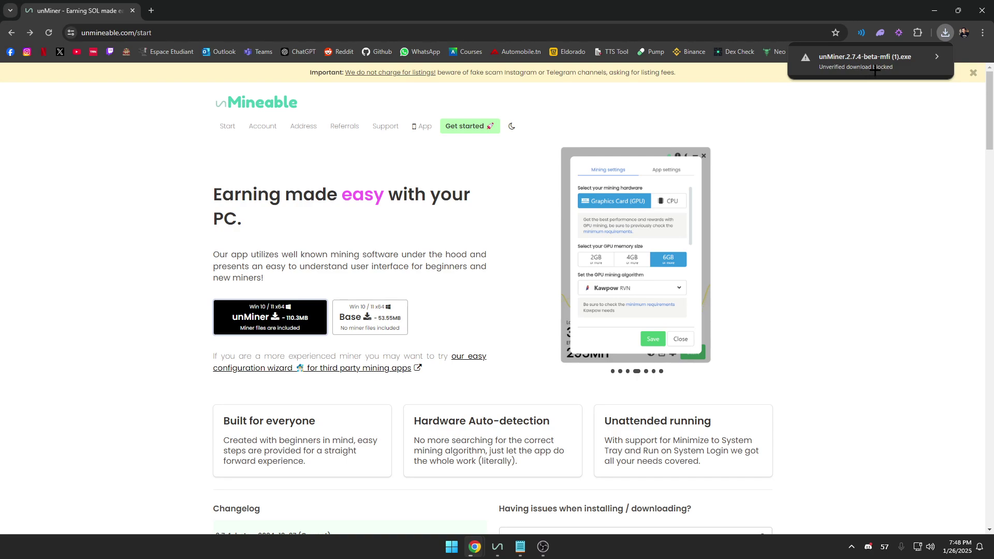
click(916, 57)
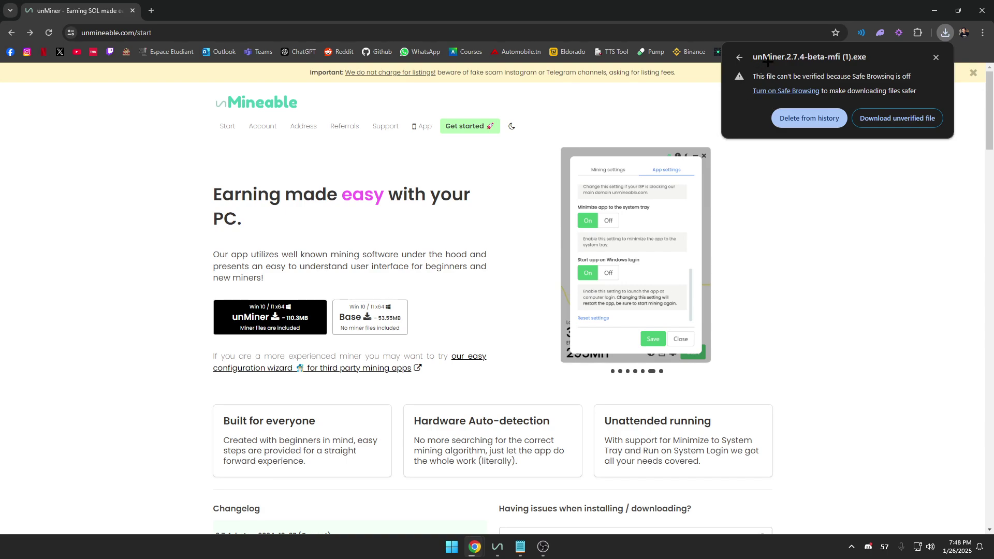
click(885, 119)
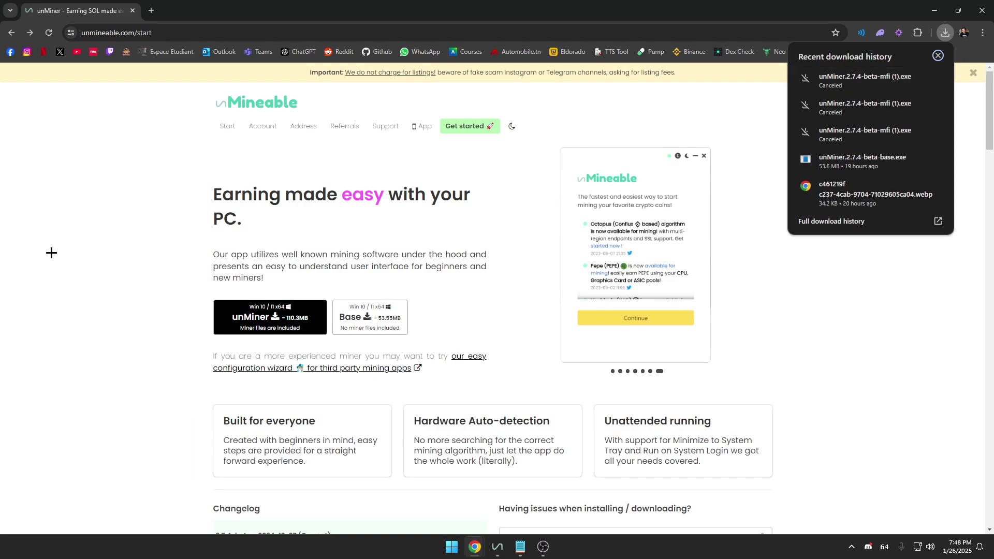
Step: Return unMiner to the coin and address setup, keeping Solana as the payout coin
click(497, 546)
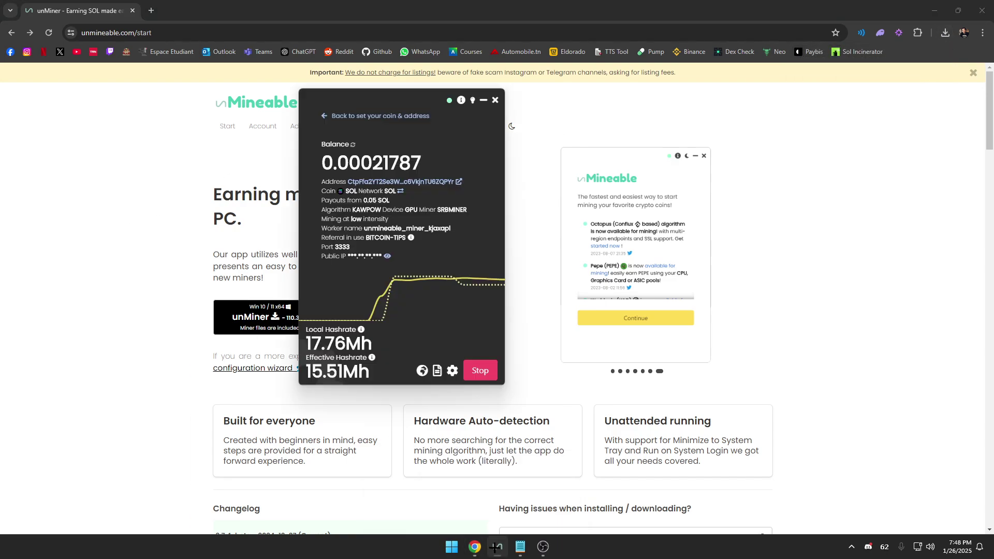
click(325, 117)
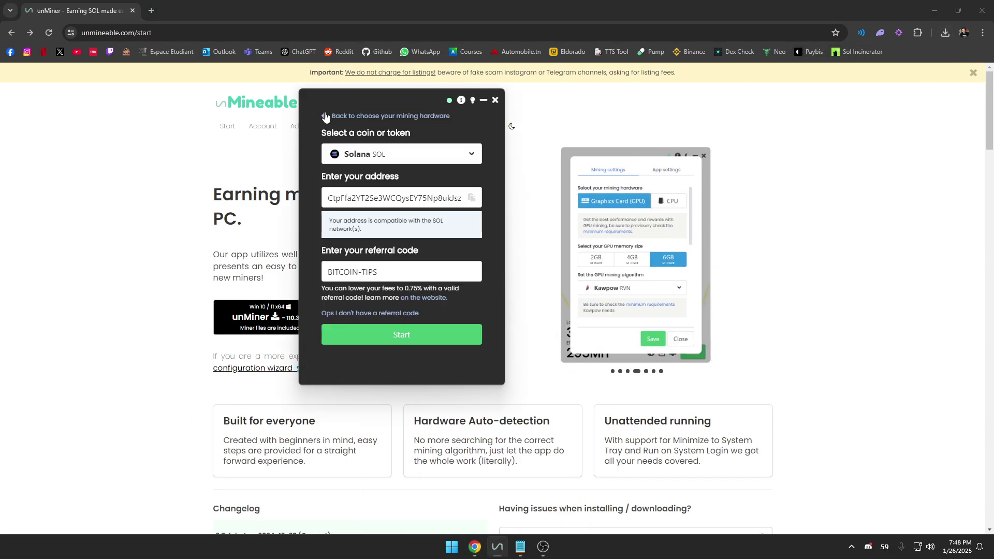
click(383, 154)
click(410, 154)
Step: Check the full SOL wallet address and confirm Solana is still the selected coin
double_click(342, 204)
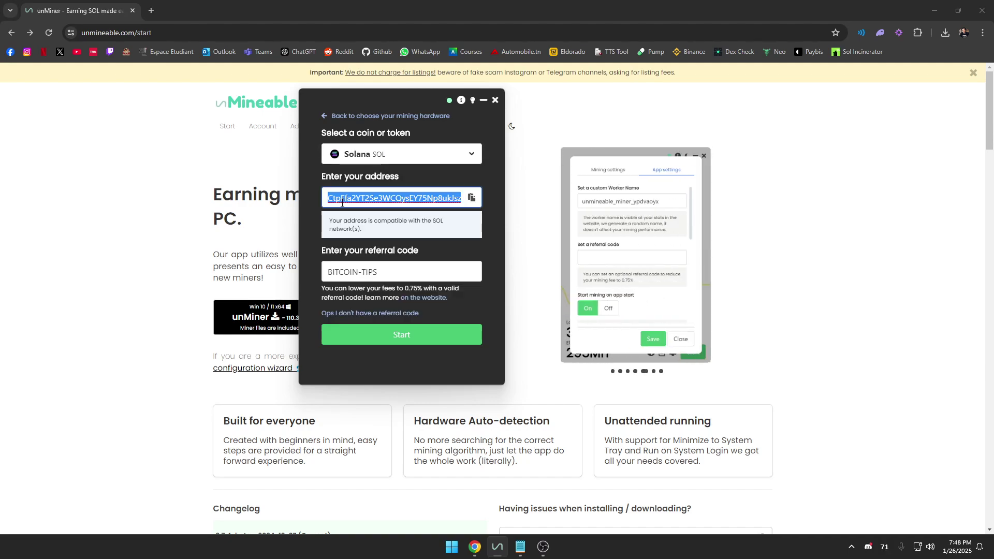
click(392, 198)
double_click(394, 198)
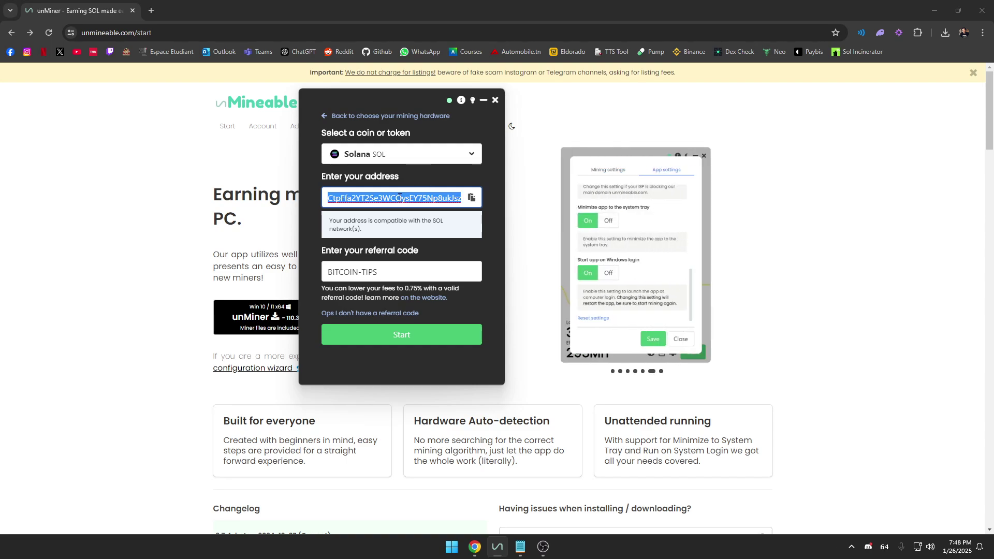
click(400, 198)
double_click(386, 199)
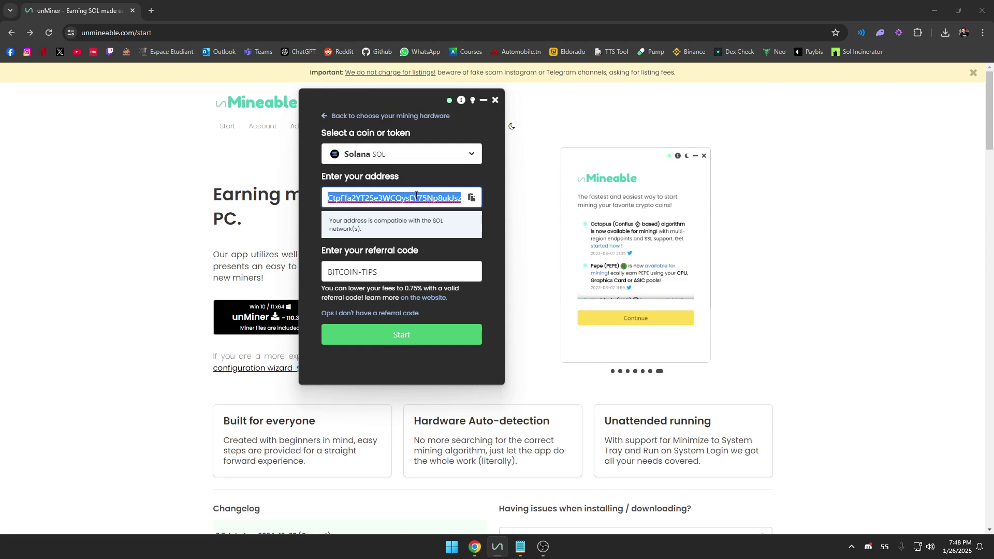
click(449, 197)
drag(458, 196, 328, 199)
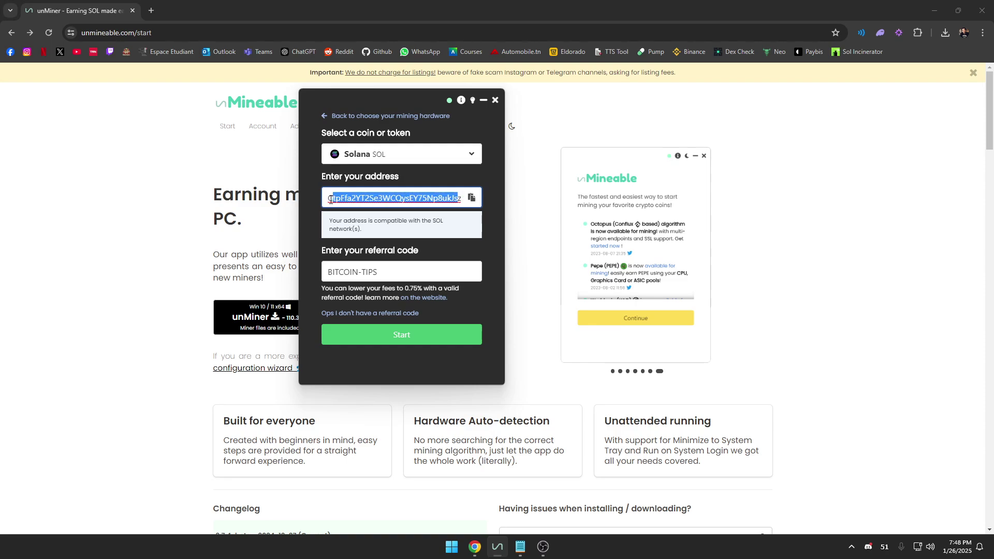
click(386, 197)
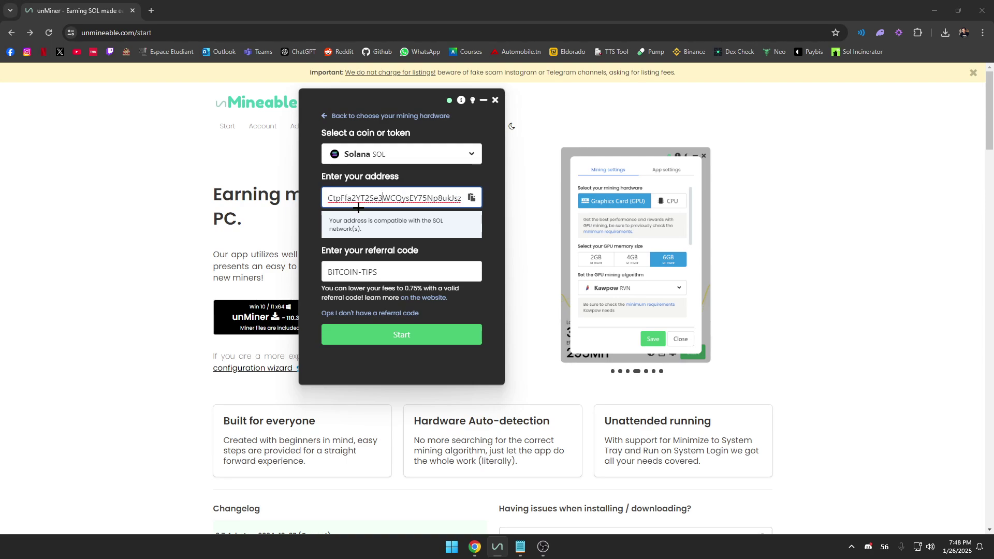
double_click(355, 199)
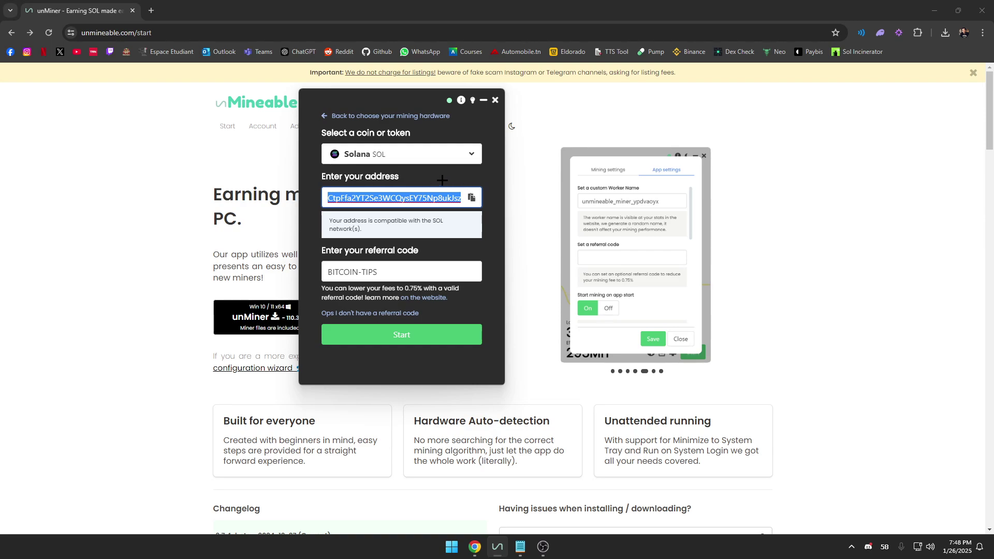
click(394, 200)
double_click(387, 206)
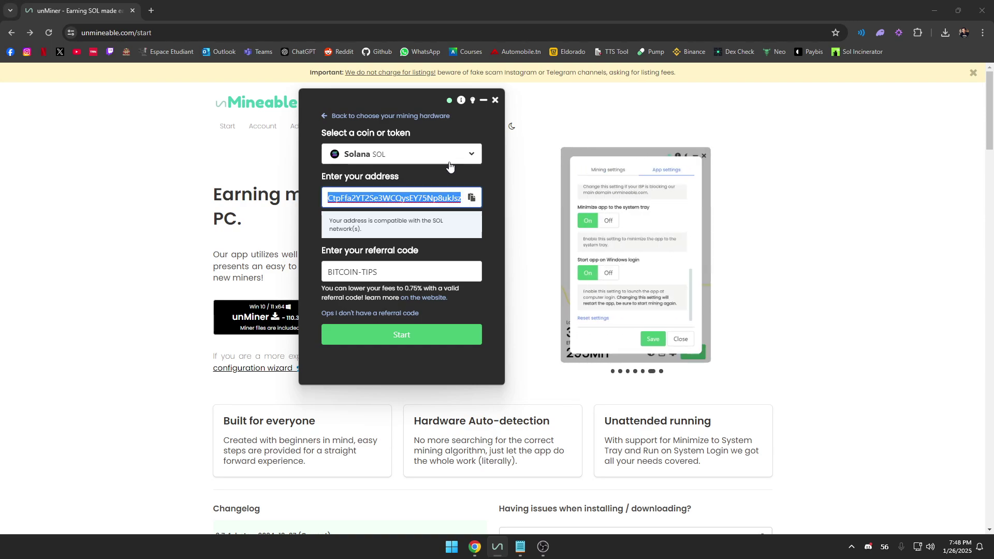
click(468, 155)
click(476, 151)
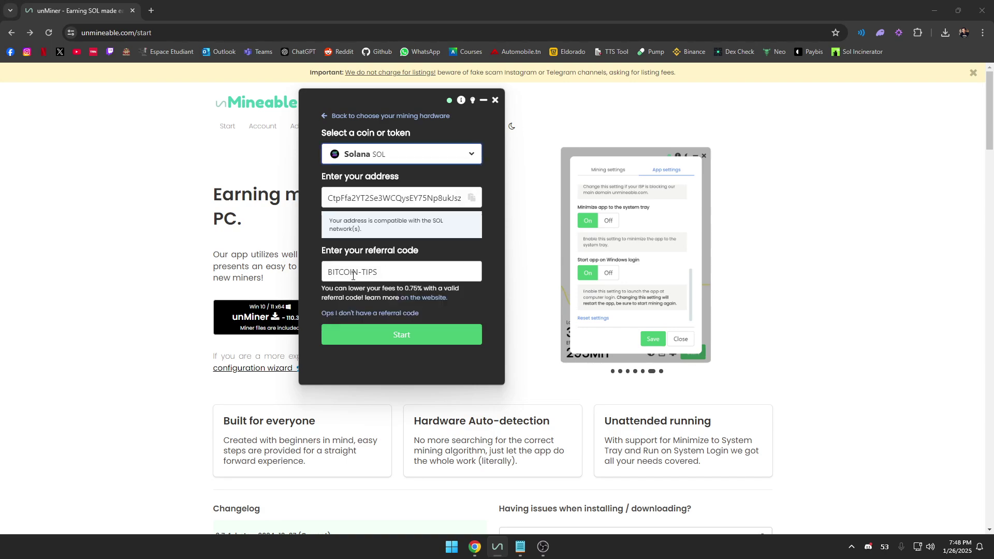
drag(388, 271, 310, 270)
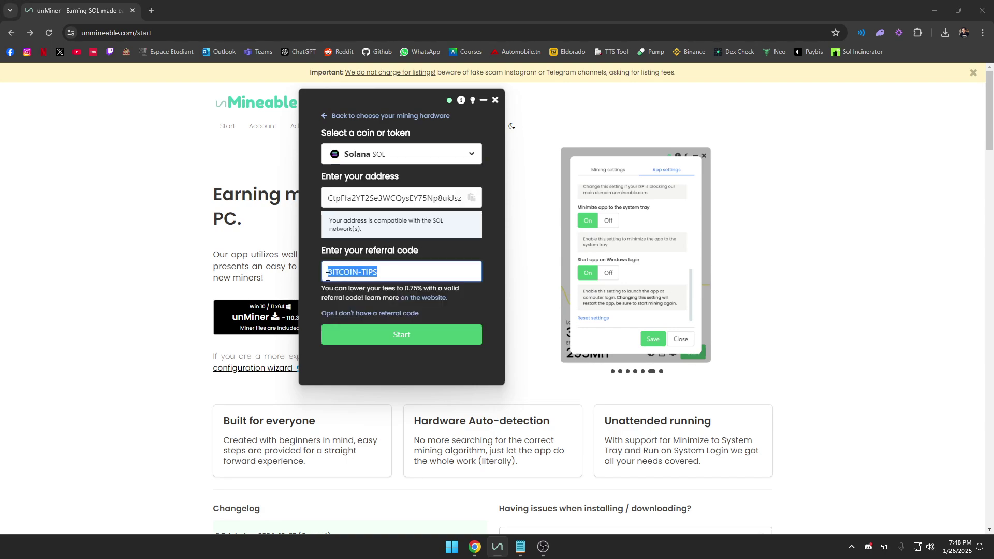
click(373, 270)
drag(377, 271, 325, 271)
click(352, 272)
click(391, 271)
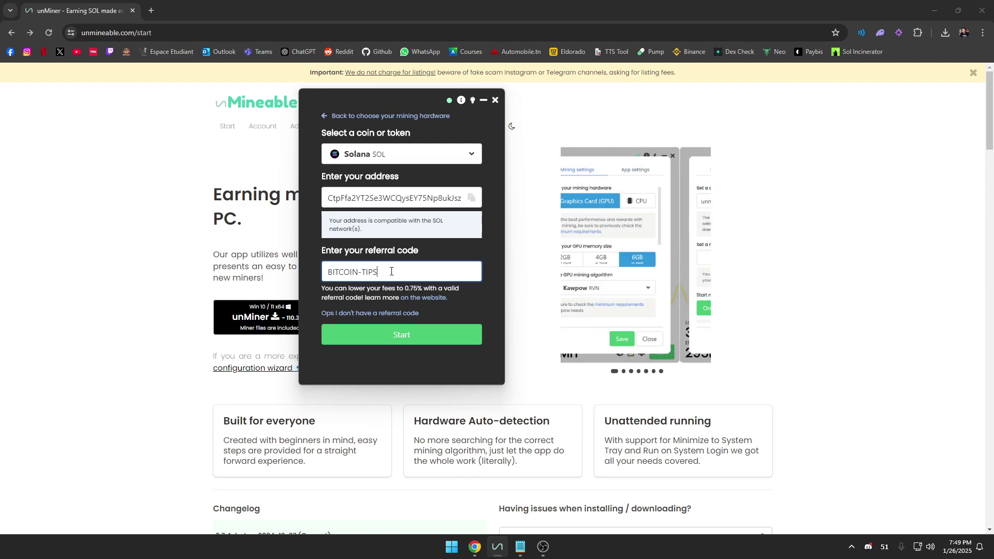
drag(359, 288, 325, 288)
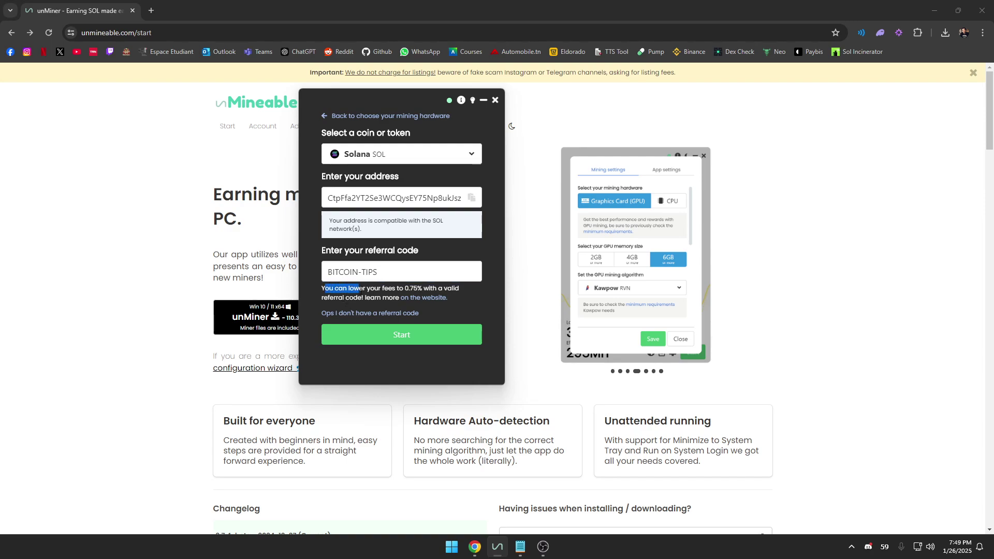
click(392, 289)
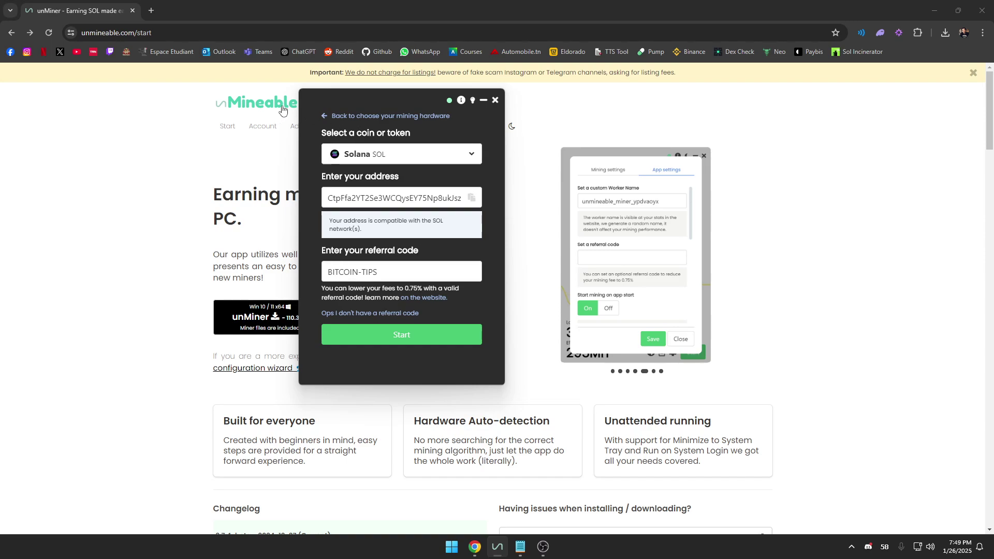
click(390, 272)
key(shift+Left)
key(shift+Left)
key(shift+Left)
key(shift+Left)
key(shift+Left)
key(shift+Left)
key(shift+Left)
key(shift+Left)
key(shift+Left)
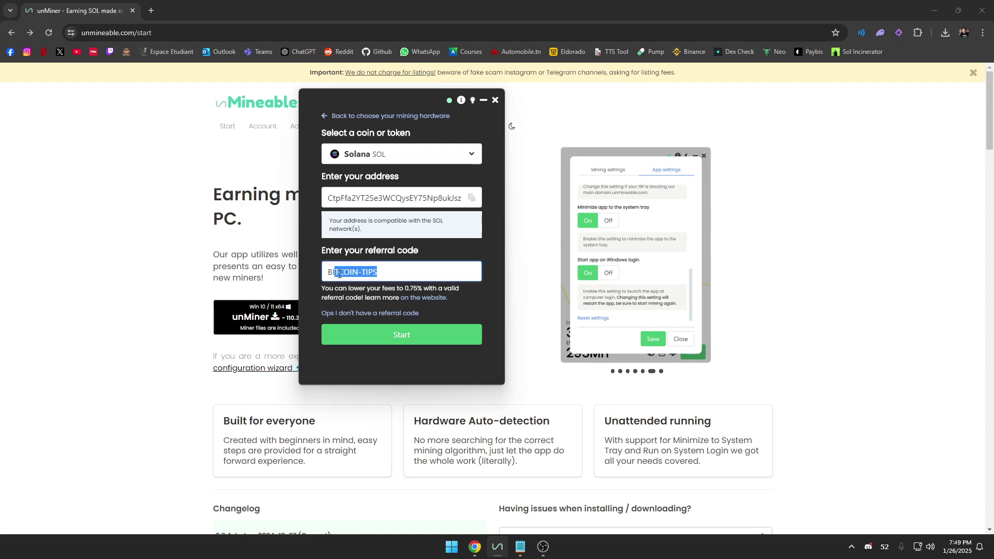
key(Left)
Step: Start mining, then bring up the Mining settings showing GPU, 6GB and Kawpow
click(400, 334)
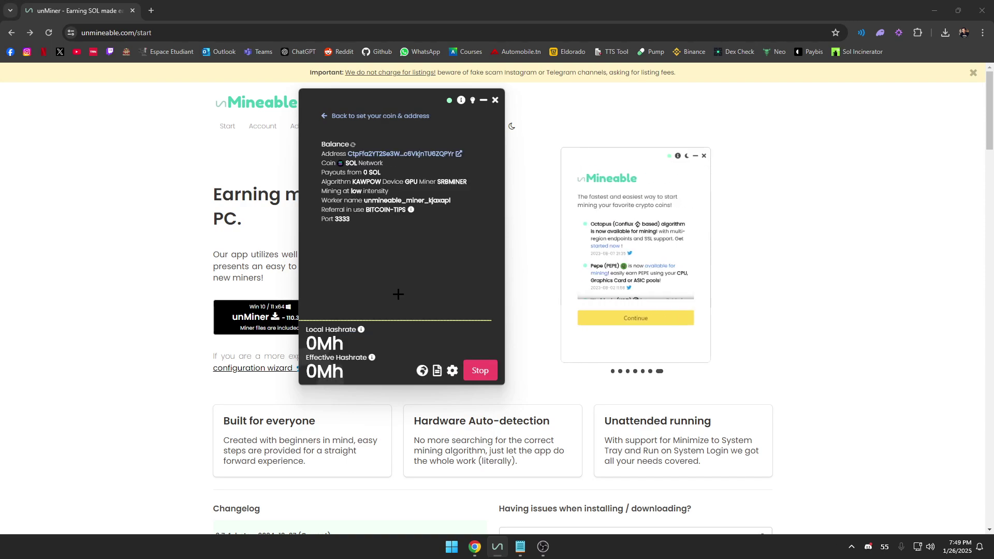
click(452, 370)
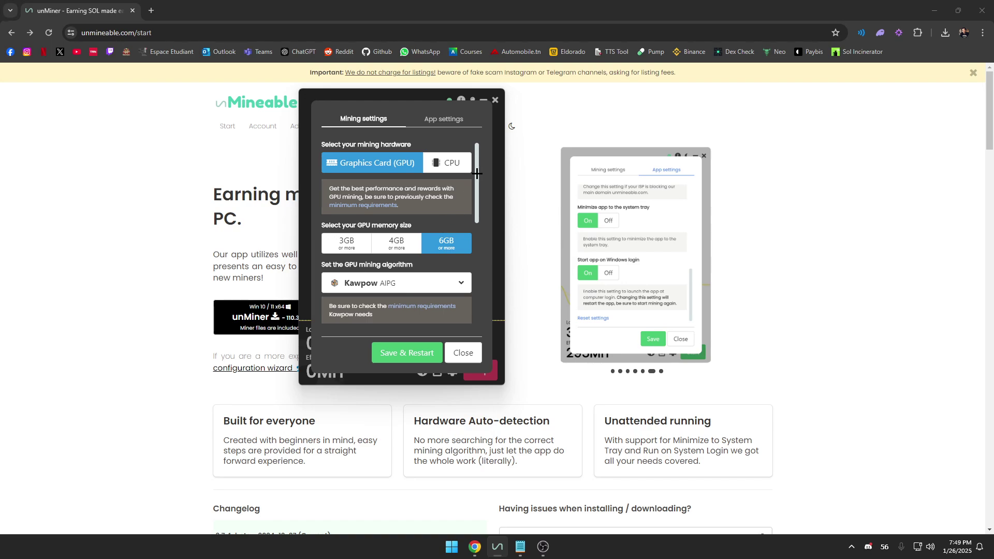
Step: Keep Kawpow (AIPG) selected in the GPU mining algorithm dropdown
scroll(471, 193, down, 2)
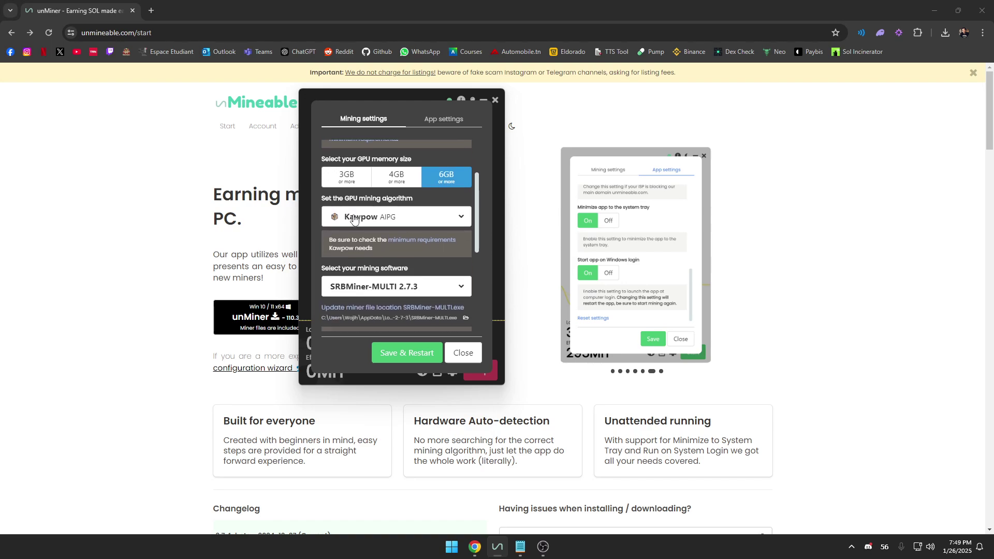
click(391, 217)
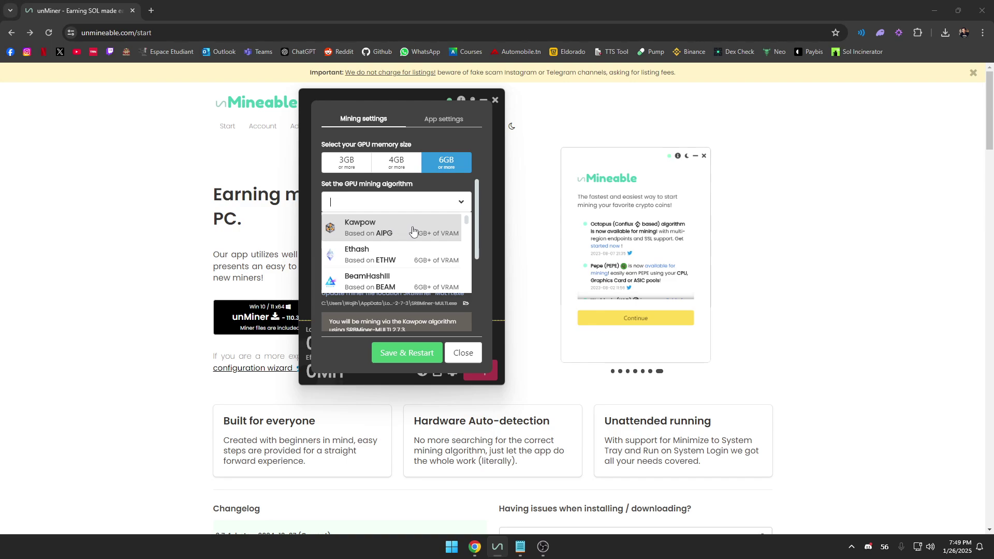
scroll(476, 231, down, 1)
scroll(468, 229, up, 1)
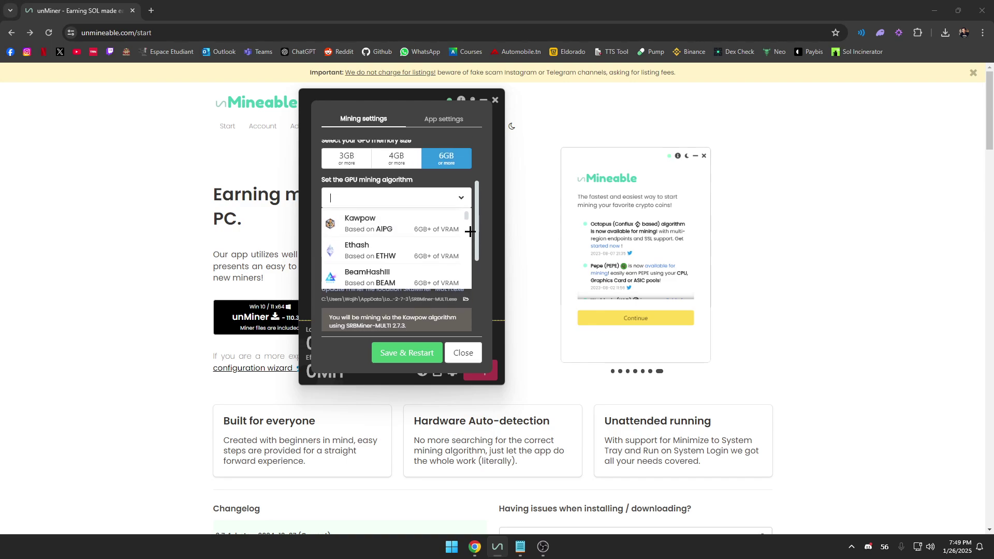
click(392, 222)
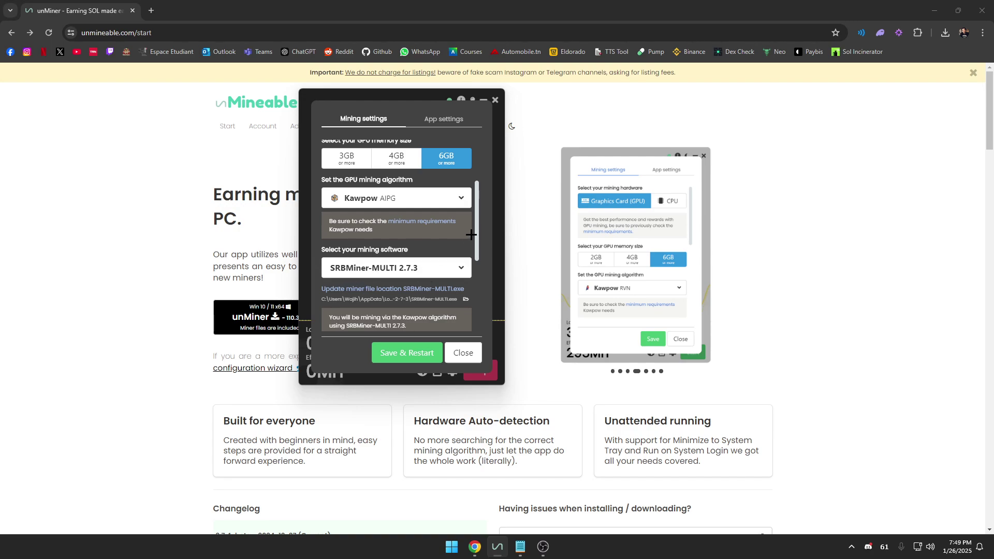
Step: Set the mining intensity to Custom
drag(477, 235, 477, 307)
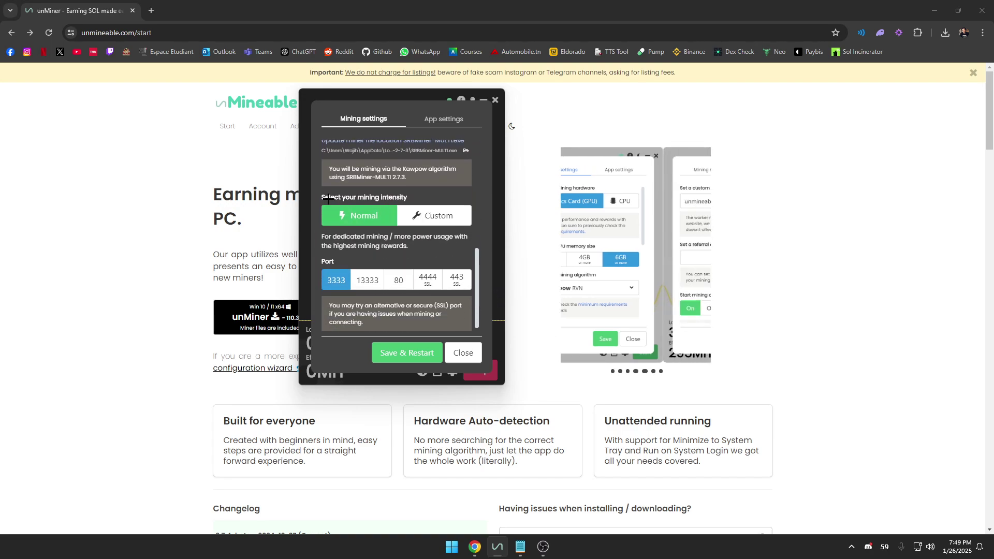
triple_click(362, 202)
drag(361, 202, 405, 196)
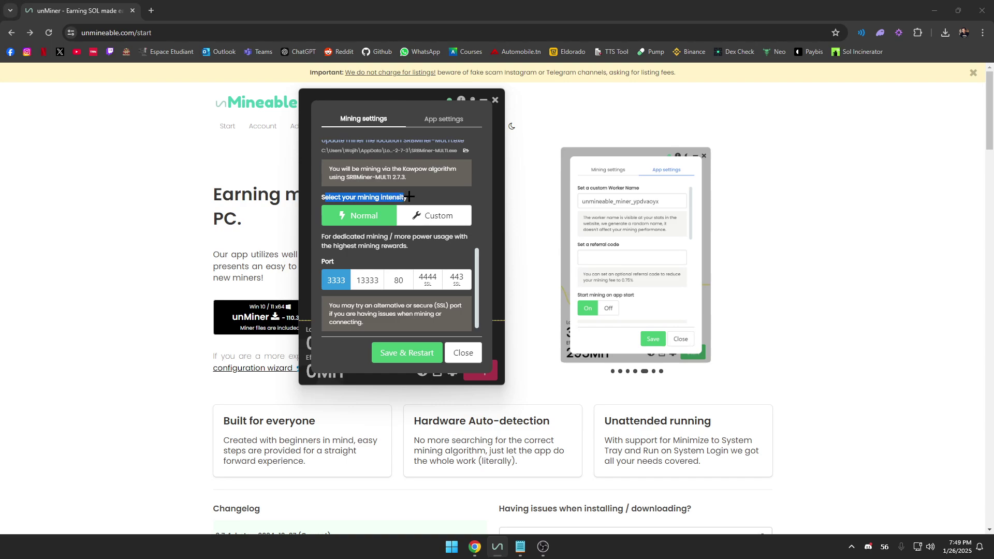
click(409, 197)
click(403, 219)
Step: Focus the custom parameters field and scroll the SRBMiner-MULTI thread's supported GPU list
click(383, 267)
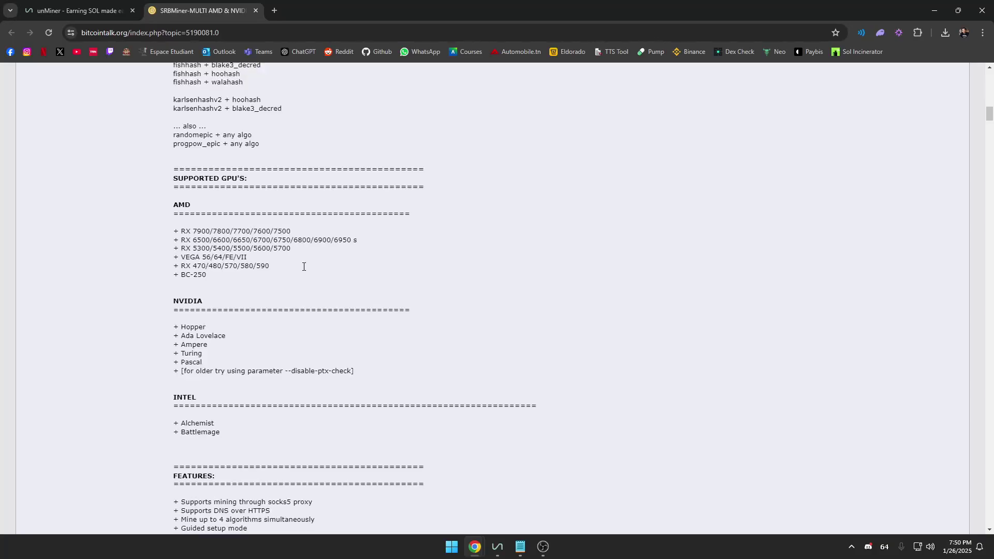
scroll(302, 265, up, 20)
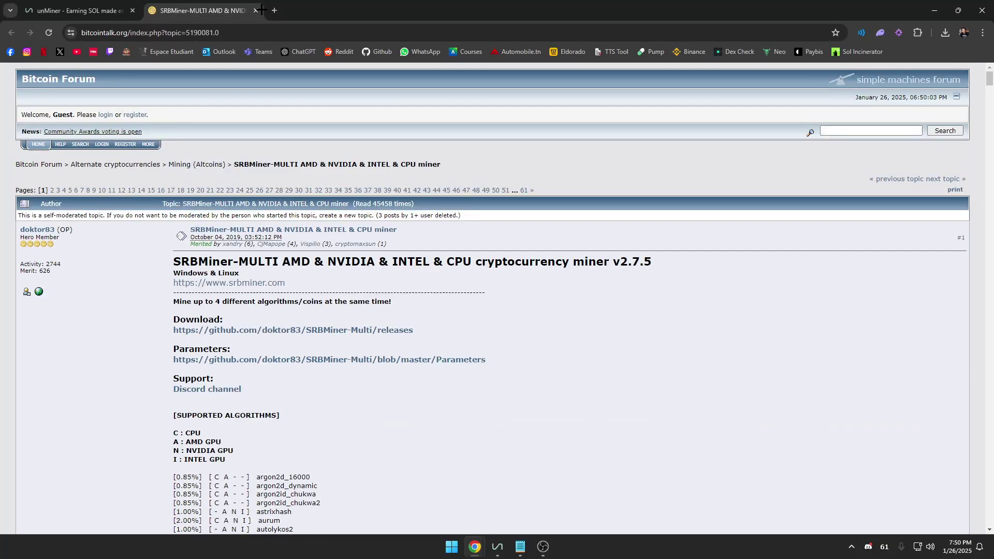
scroll(257, 212, down, 10)
Step: Close the SRBMiner-MULTI thread, then set mining intensity to Normal and Save & Restart
scroll(256, 212, up, 10)
click(256, 10)
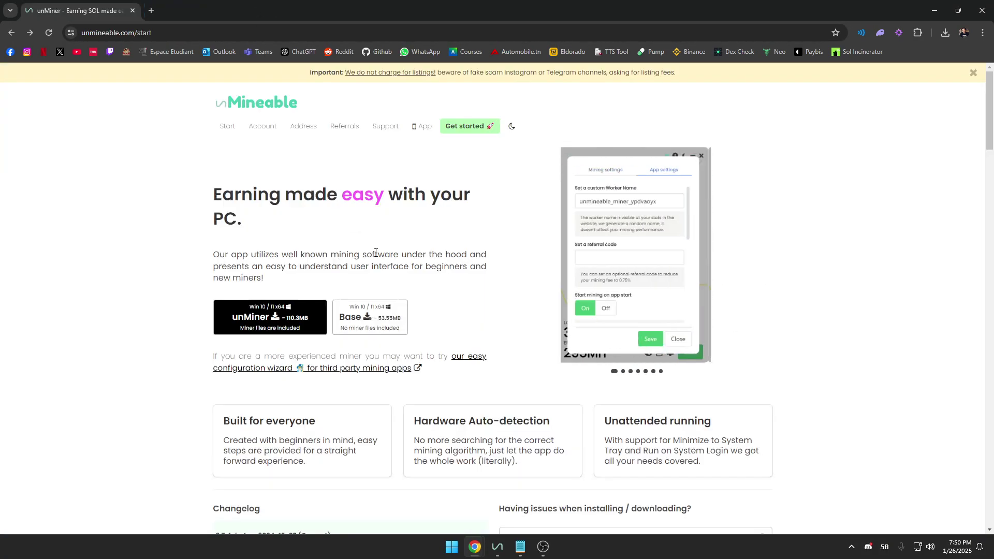
click(497, 546)
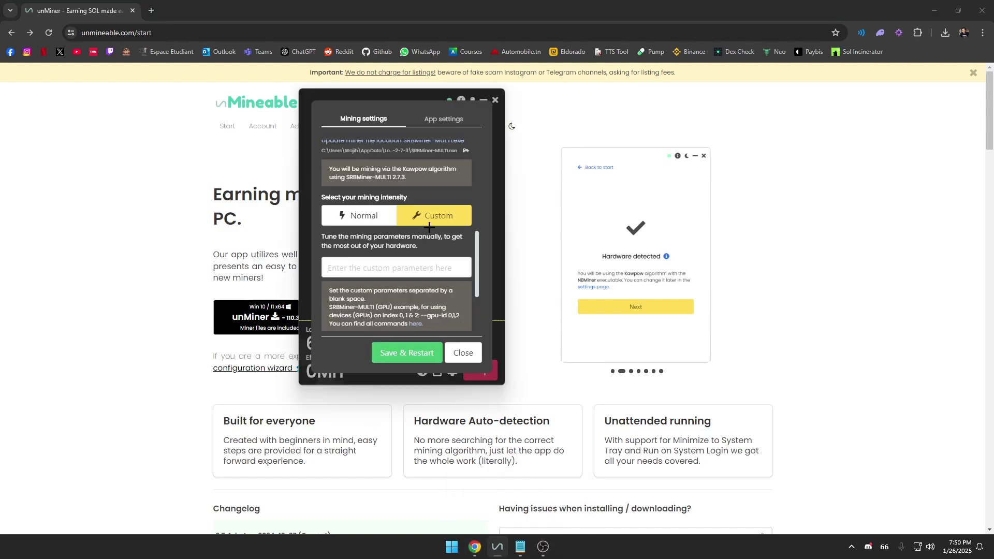
click(363, 216)
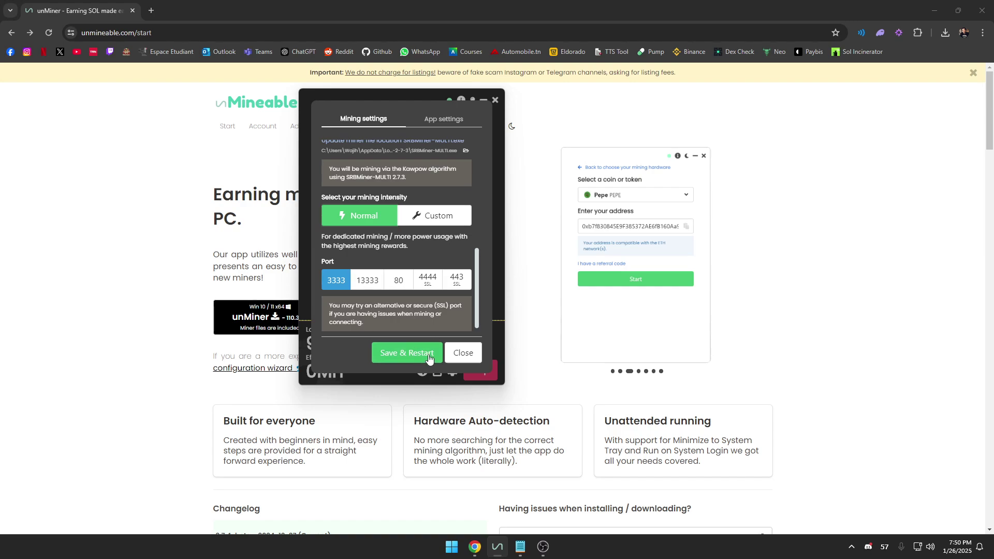
click(462, 353)
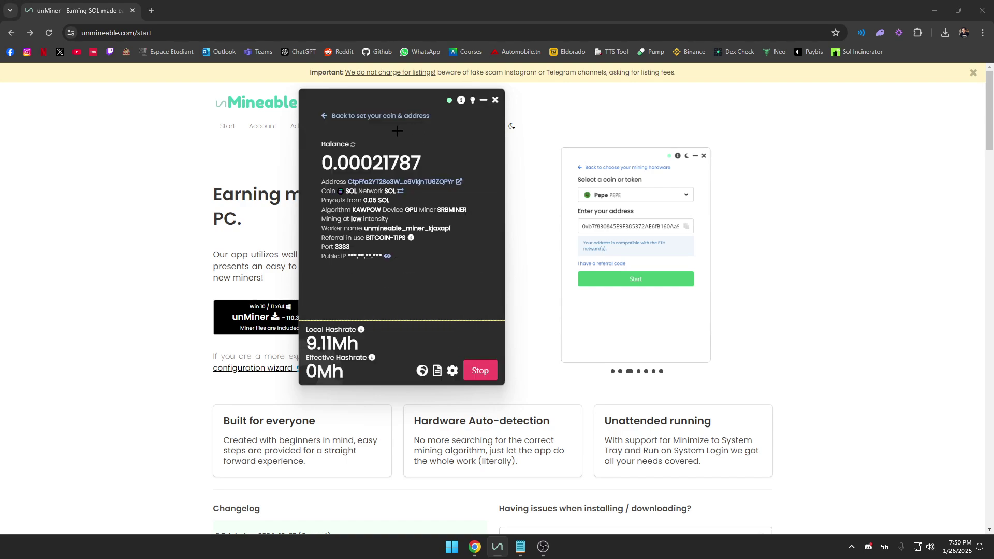
Step: Highlight the 0.00021787 balance and the mining details on the unMiner dashboard
drag(322, 163, 327, 113)
click(424, 159)
click(318, 166)
click(432, 168)
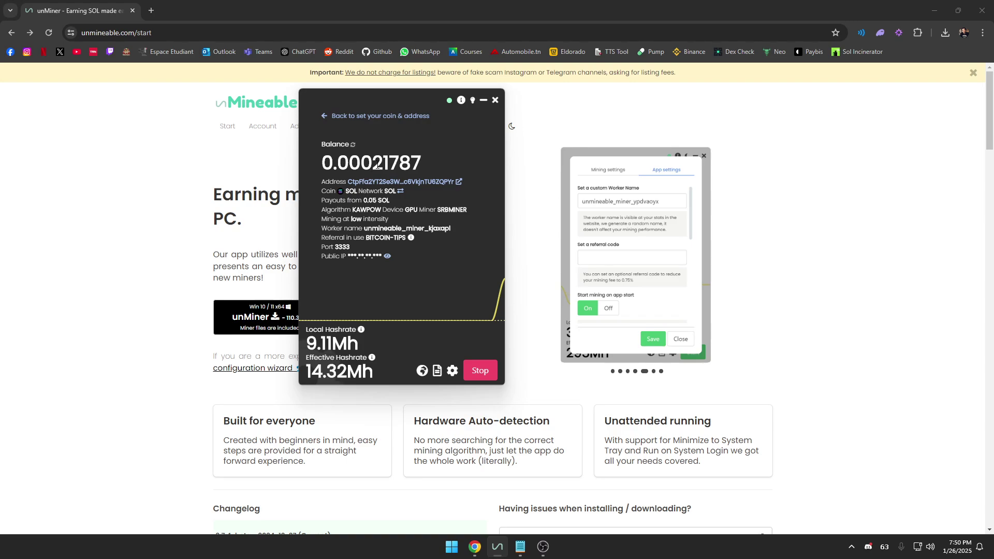
drag(375, 163, 328, 112)
click(413, 157)
click(319, 162)
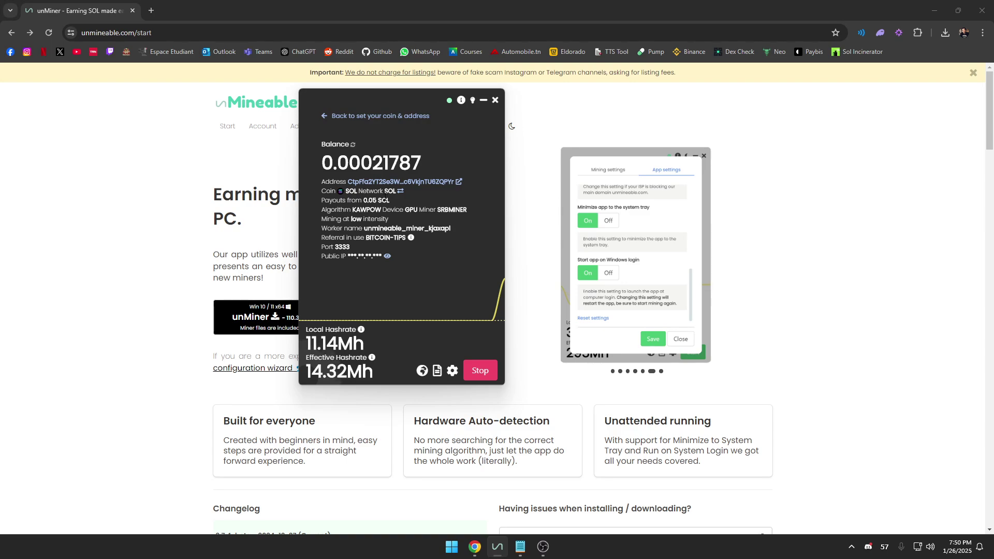
drag(323, 182, 399, 255)
click(399, 254)
drag(331, 178, 405, 251)
click(405, 251)
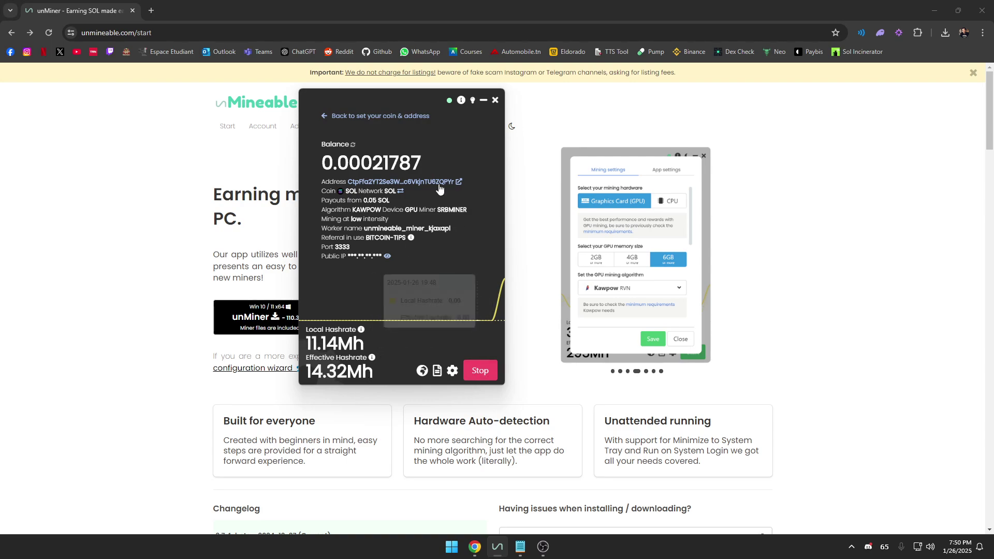
Step: Point out the hashrate values and the balance while local hashrate climbs toward 17.6 Mh
key(ctrl+a)
click(350, 342)
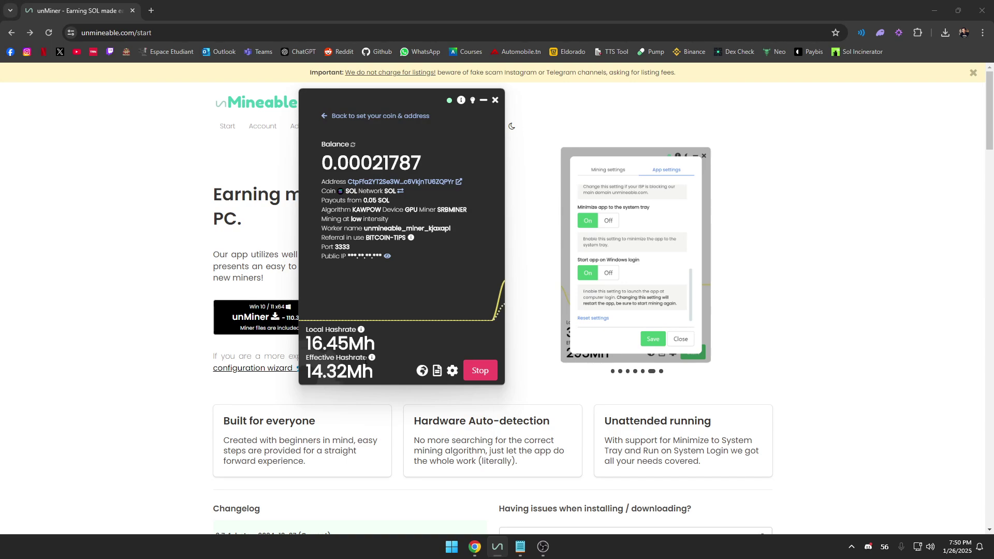
mouse_move(373, 356)
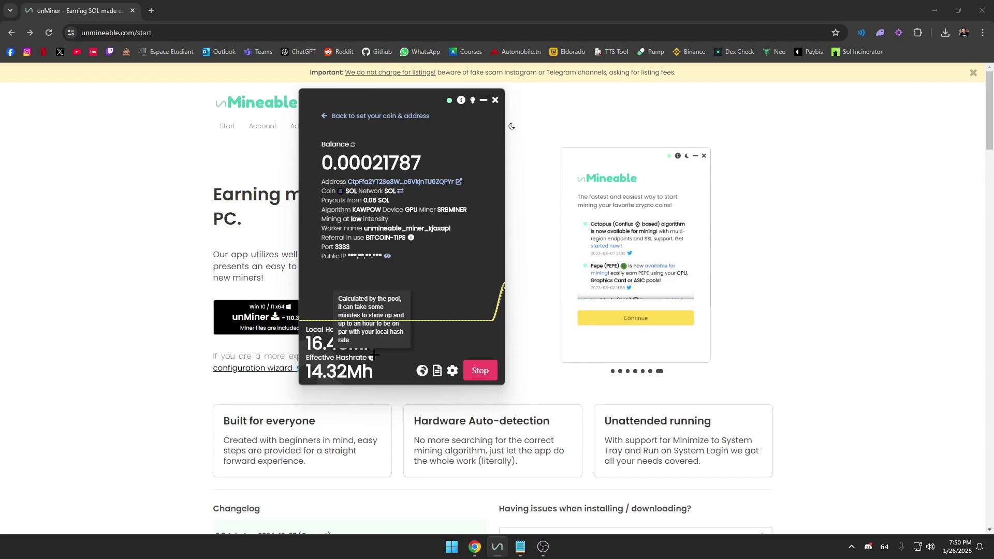
key(ctrl+a)
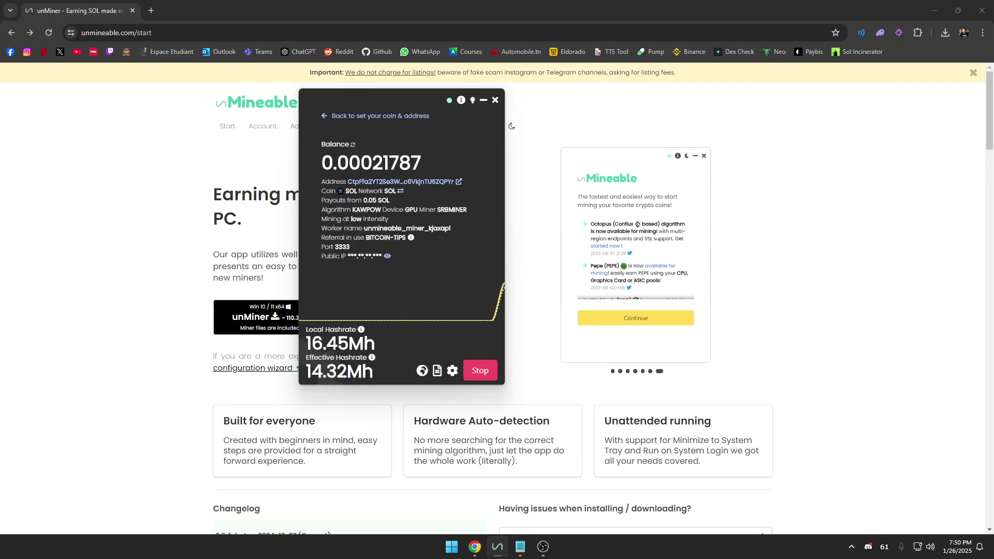
key(ctrl+a)
key(ctrl+a)
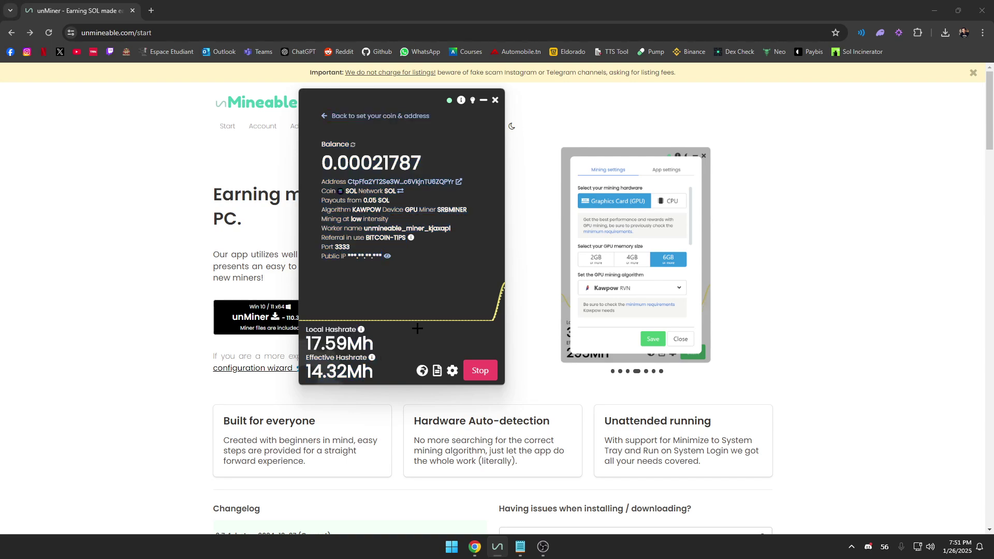
mouse_move(352, 318)
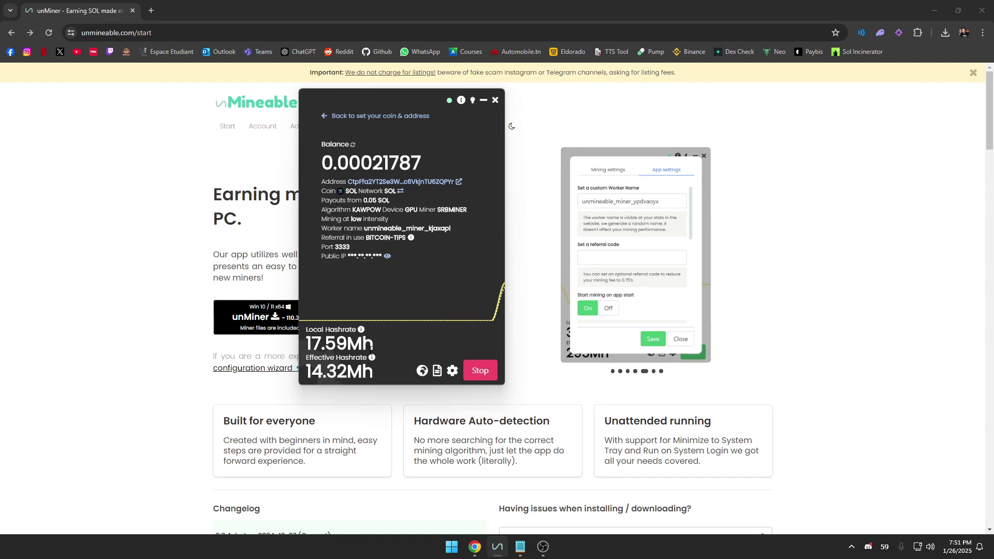
drag(383, 376, 308, 339)
click(383, 376)
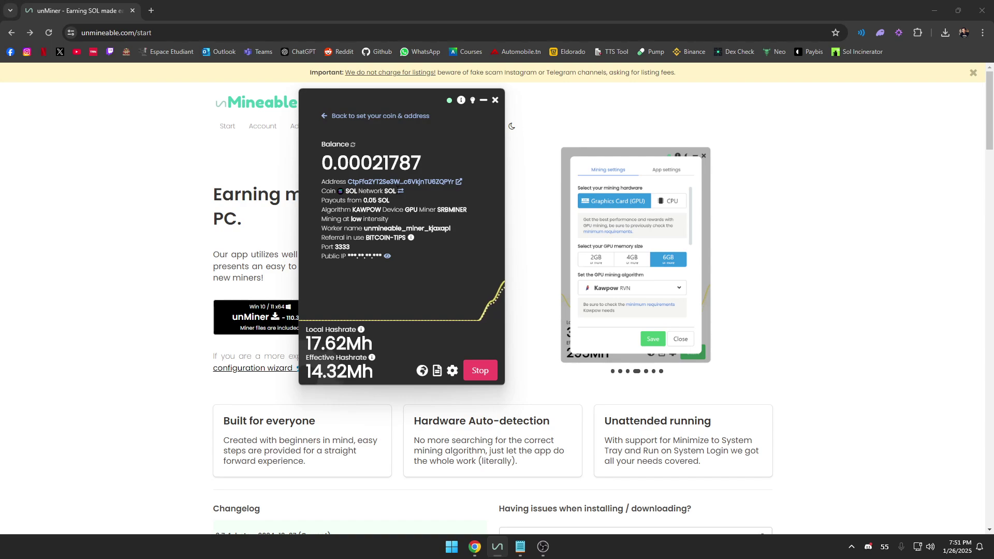
double_click(414, 162)
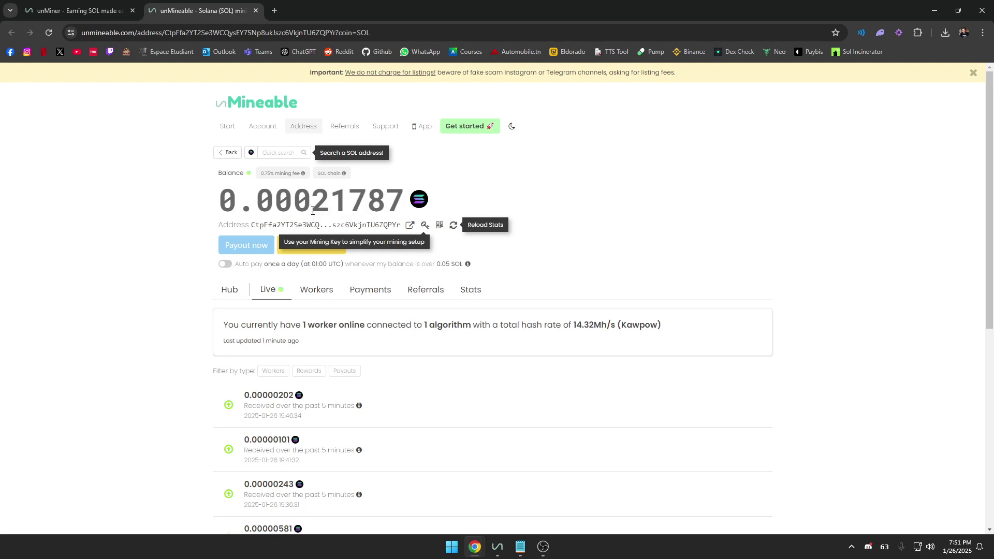
Step: Highlight the 0.00021787 SOL balance and scroll through the Live rewards list and back
double_click(245, 203)
click(383, 295)
scroll(386, 303, down, 3)
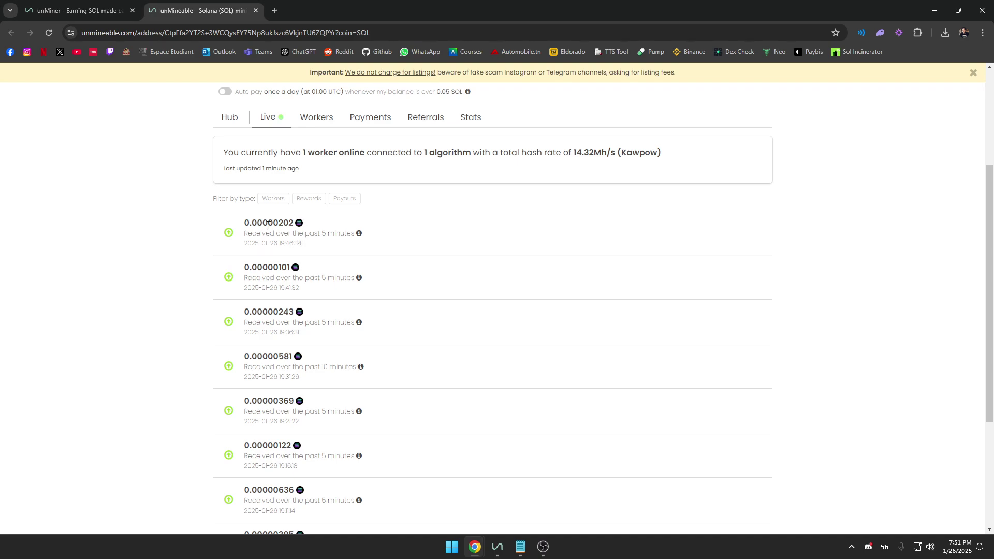
scroll(285, 325, down, 5)
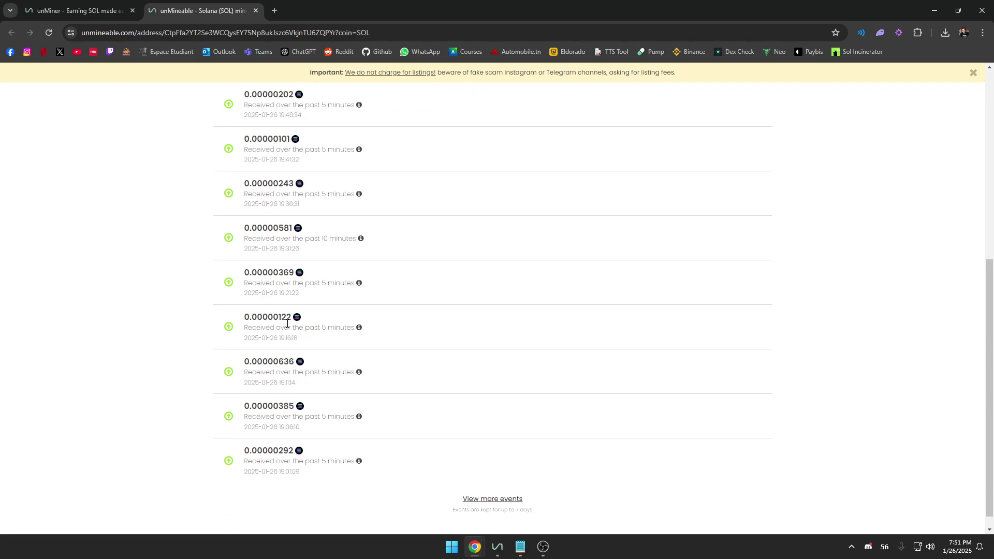
scroll(286, 322, up, 5)
scroll(287, 447, down, 2)
scroll(287, 446, down, 2)
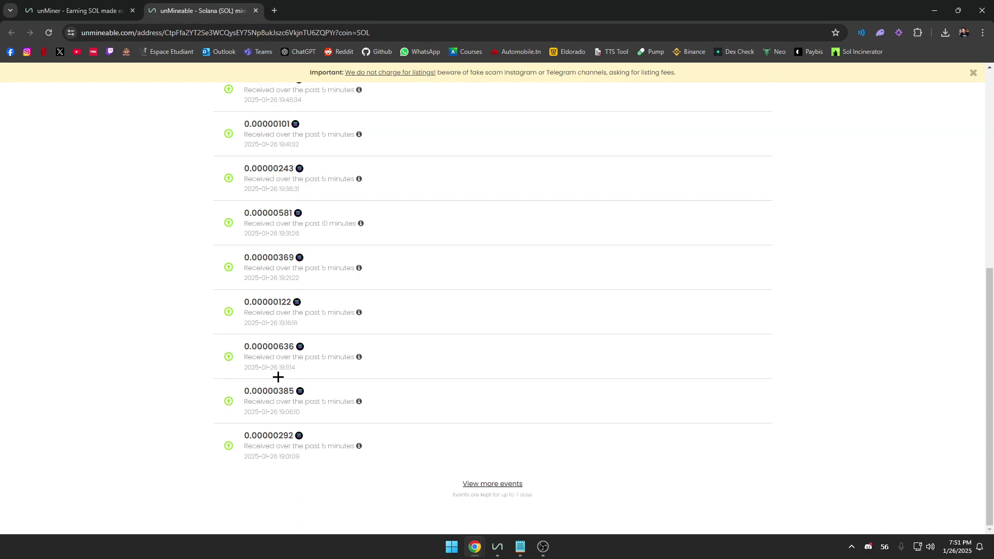
scroll(278, 377, up, 7)
drag(216, 199, 368, 198)
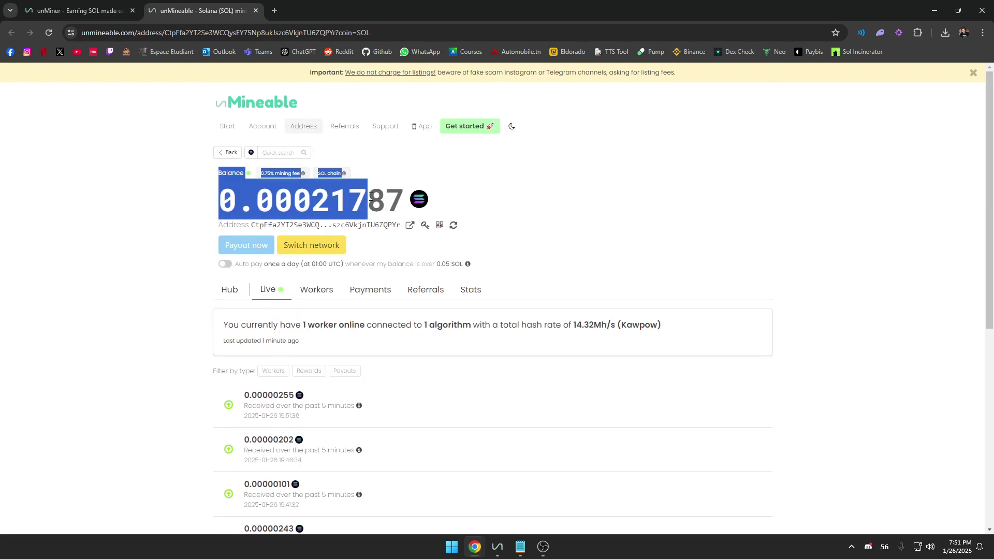
click(407, 201)
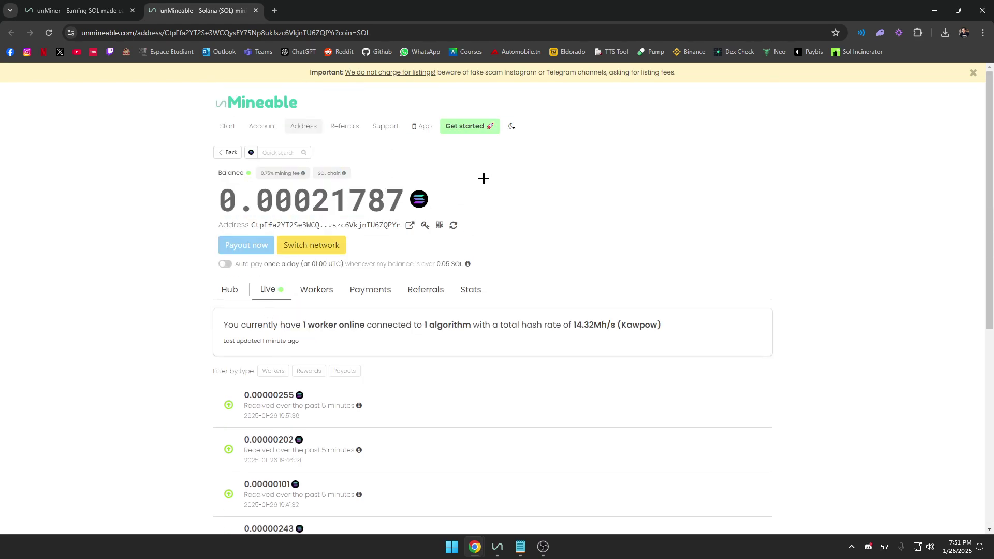